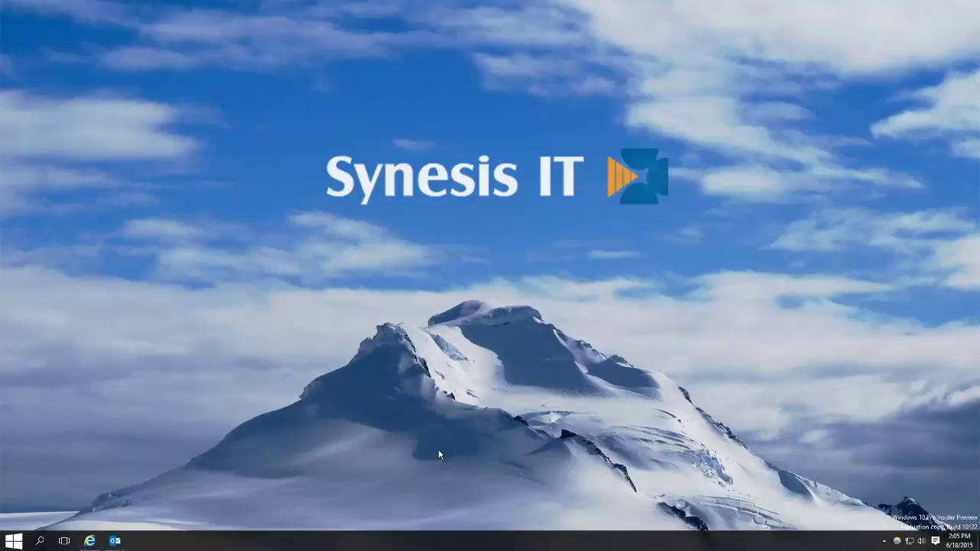
Open Internet Explorer and go to the office.com website.
left_click(90, 540)
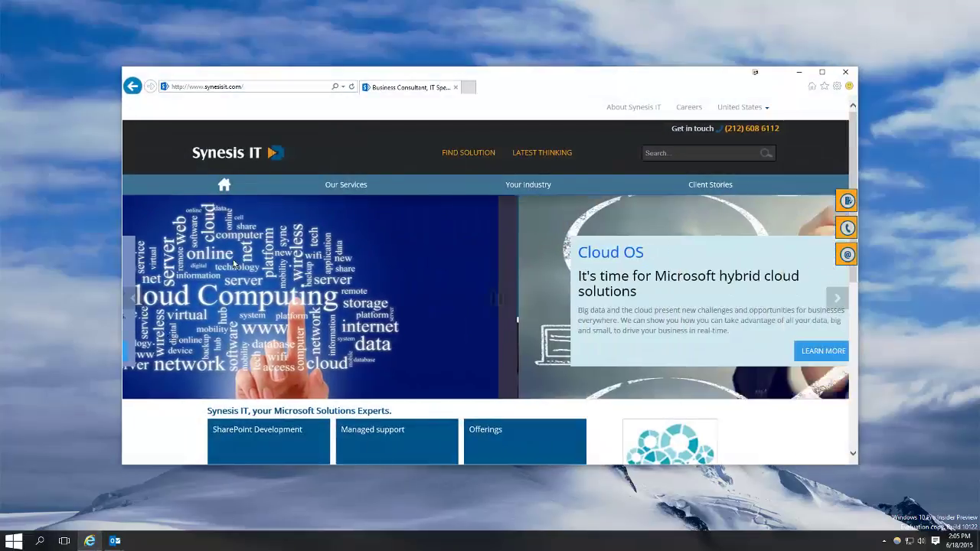
left_click(244, 87)
type("office")
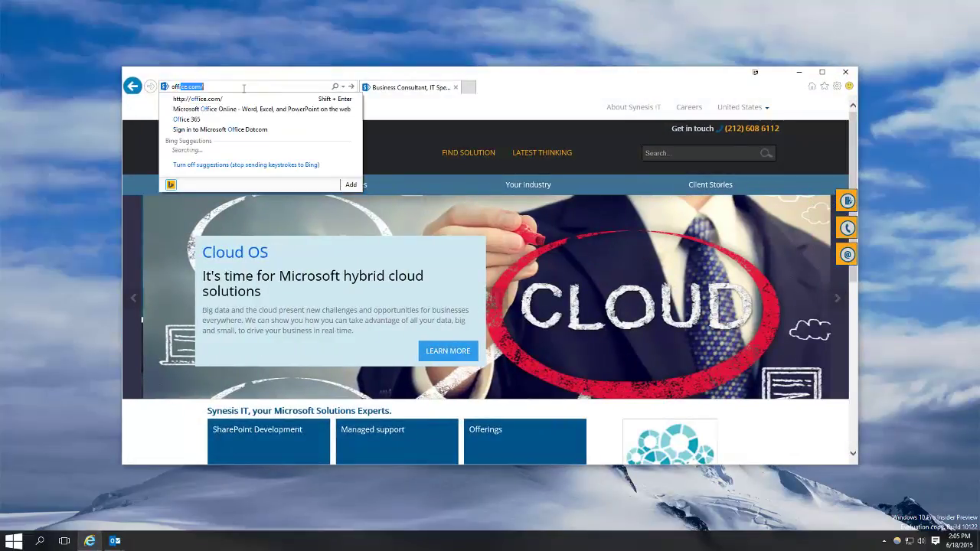
key("Return")
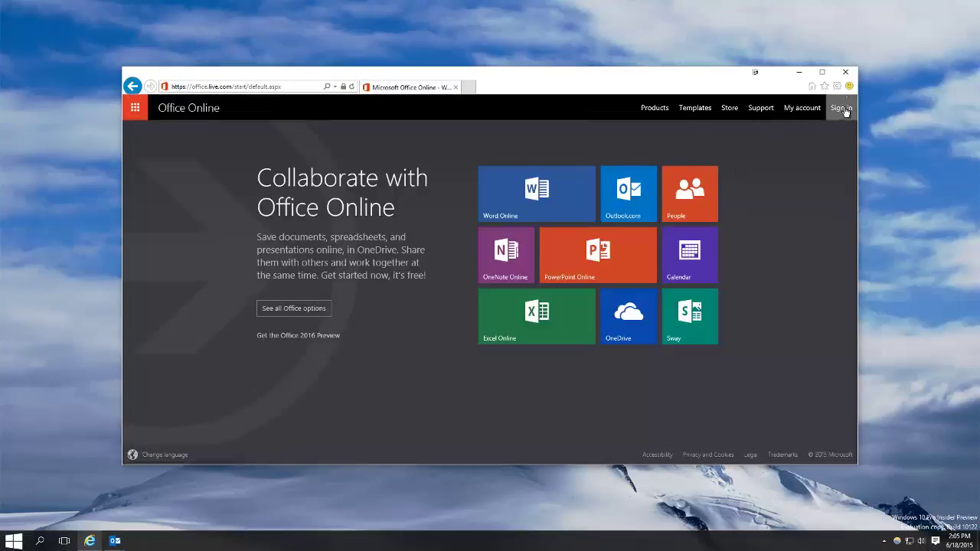
Sign in to Office 365 with the account e-mail address and open the Calendar app.
left_click(841, 107)
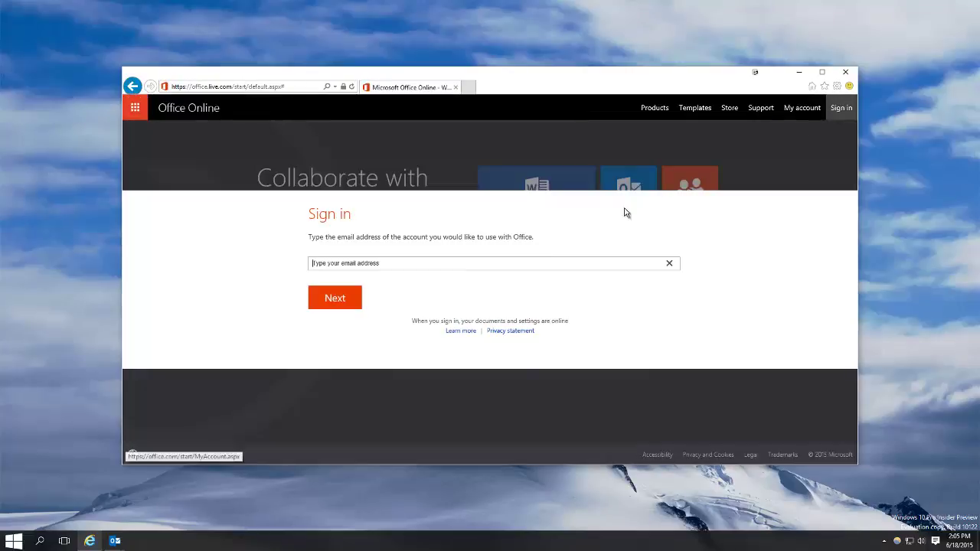
left_click(407, 261)
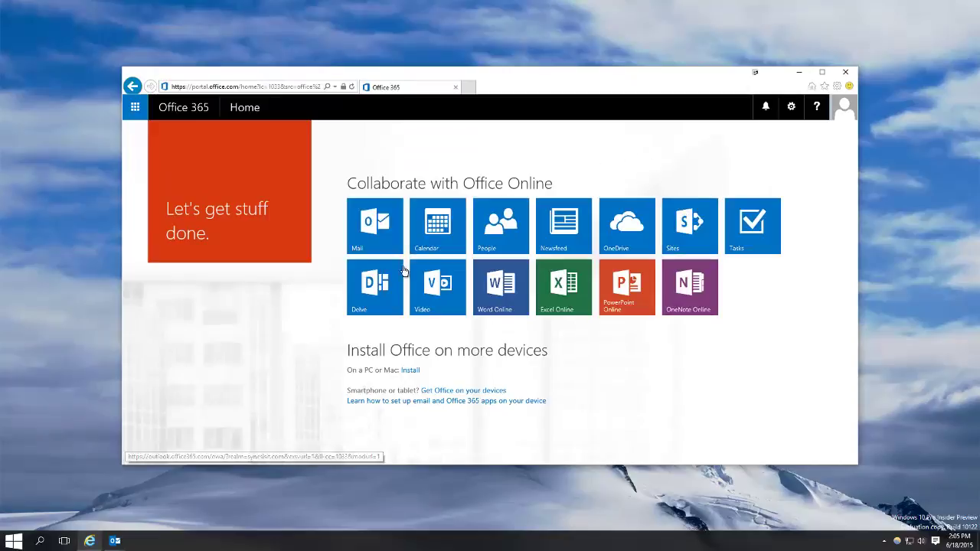
left_click(451, 222)
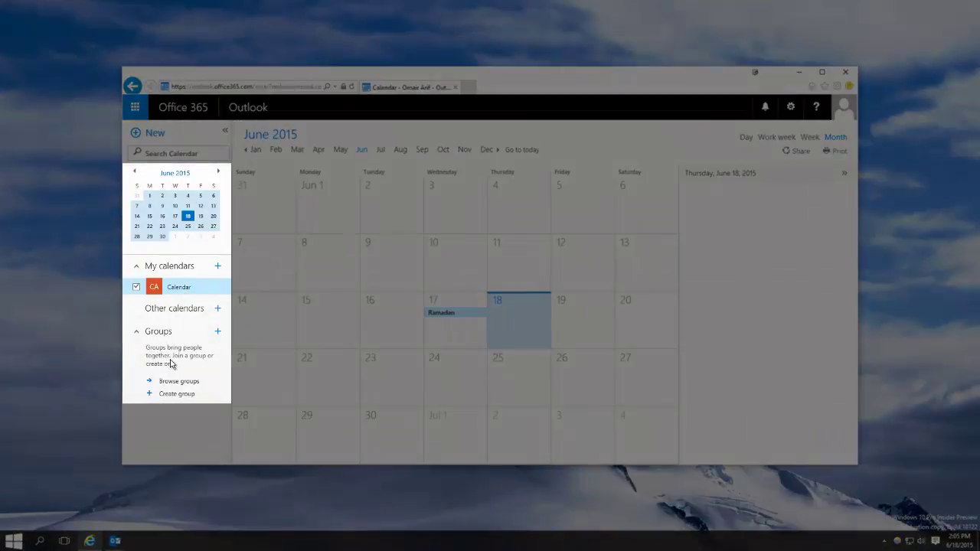
Start a sharing invitation for the Calendar under My calendars and enter the recipient's name in the share field.
right_click(179, 292)
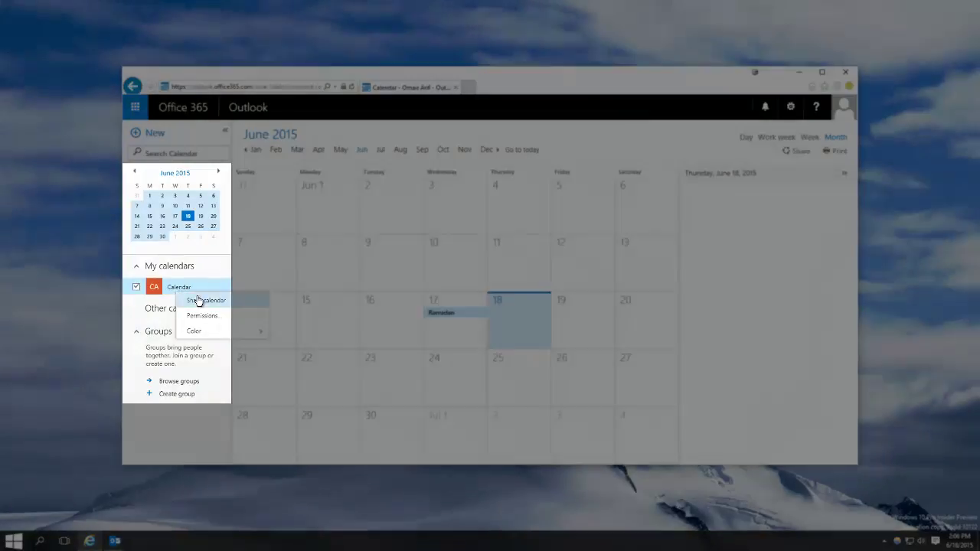
left_click(197, 300)
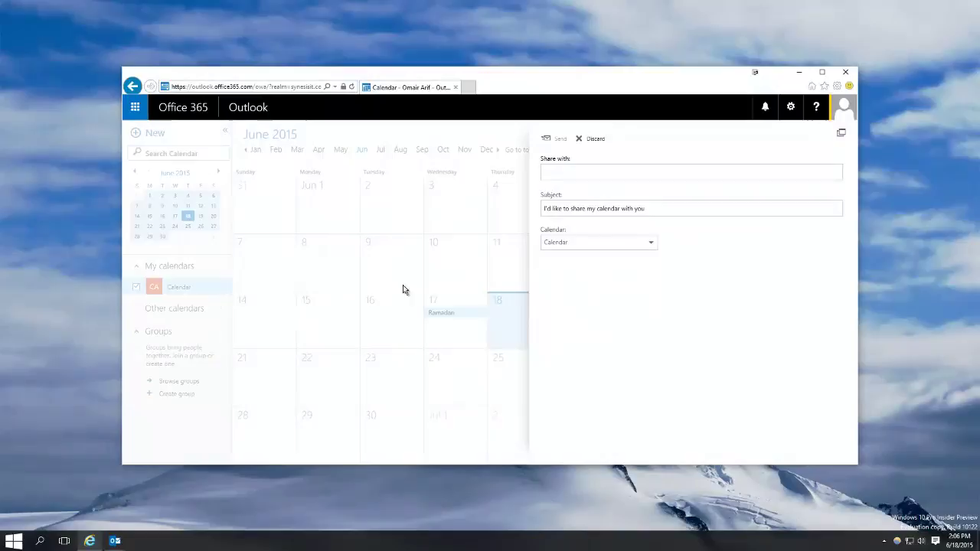
left_click(579, 169)
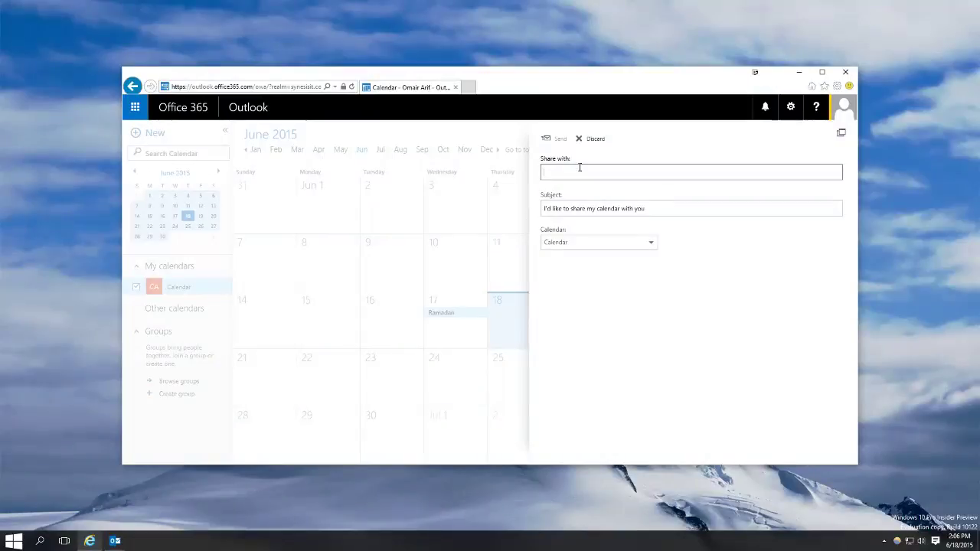
type("john Sm")
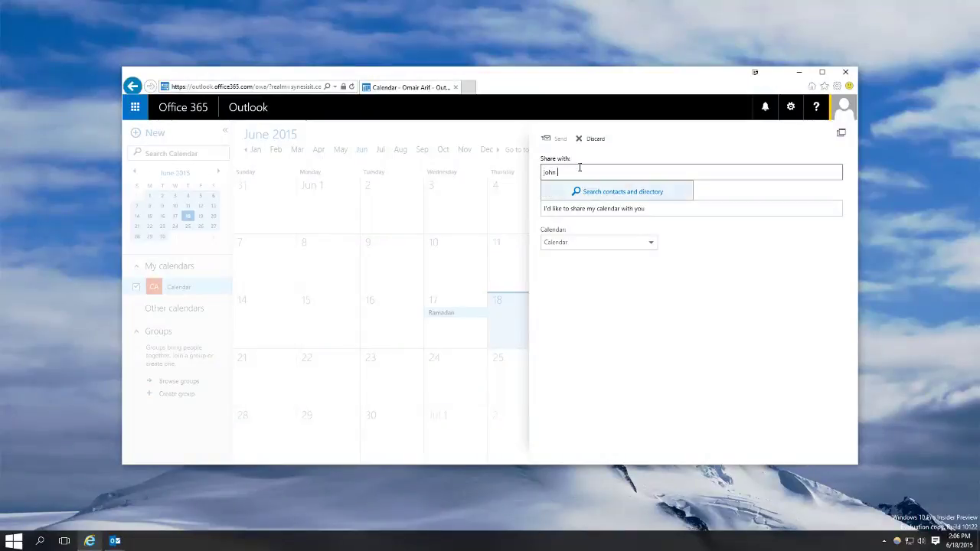
type("ith")
left_click(573, 159)
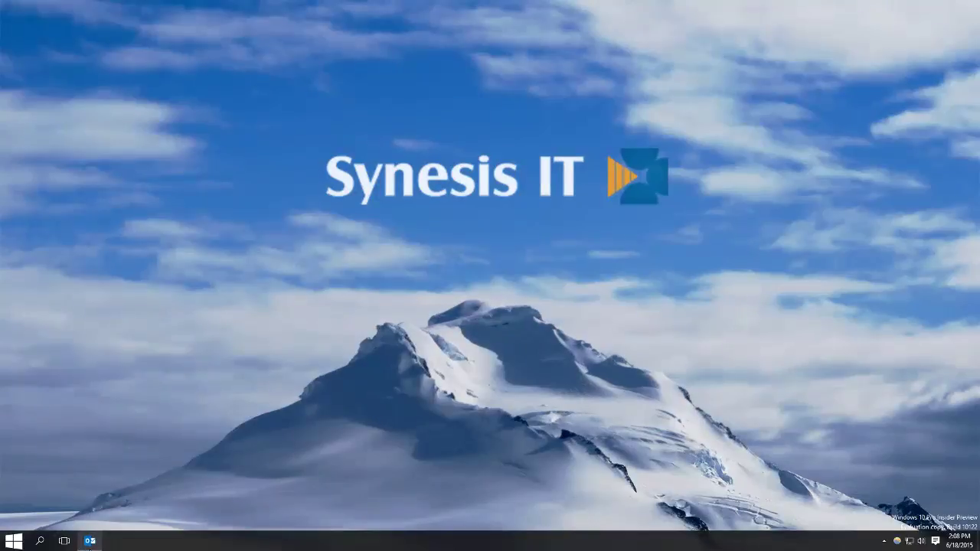
Switch to the Outlook desktop app and show its calendar.
left_click(89, 541)
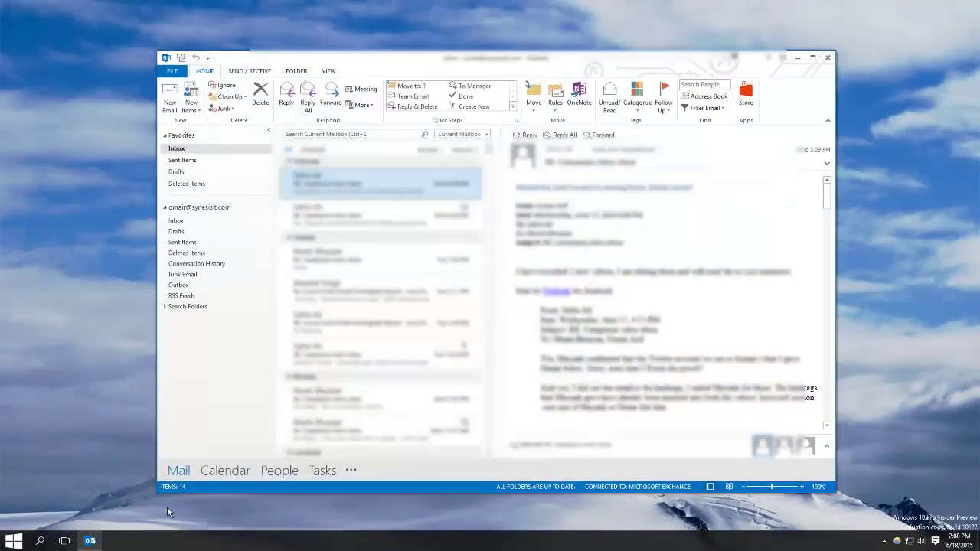
mouse_move(227, 475)
left_click(222, 472)
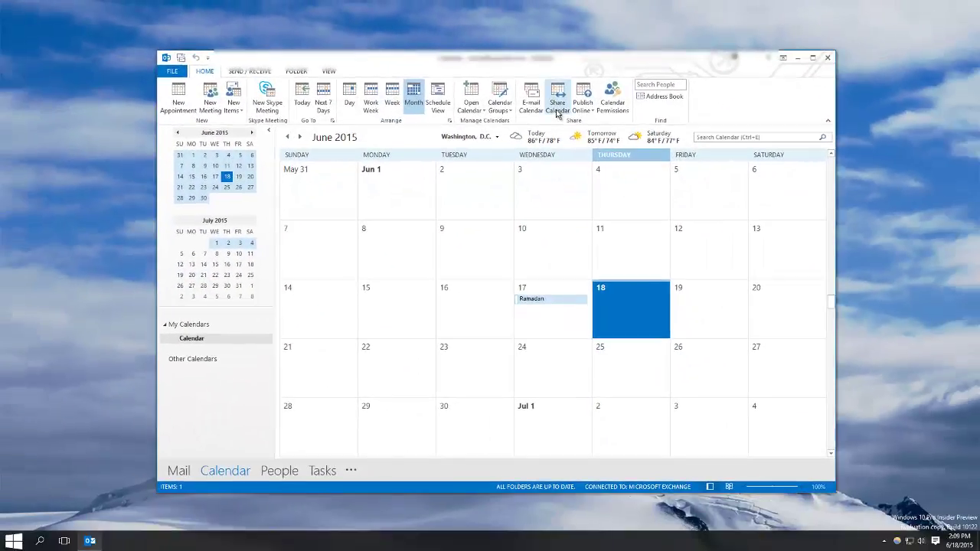
Create a Share Calendar invitation and enter the recipient's name.
left_click(558, 131)
left_click_drag(558, 92, 654, 69)
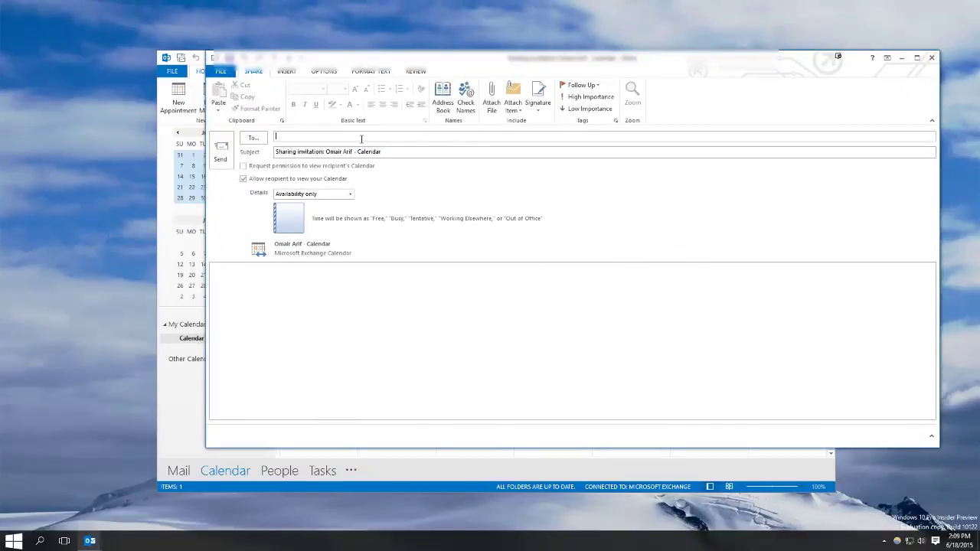
type("John sm")
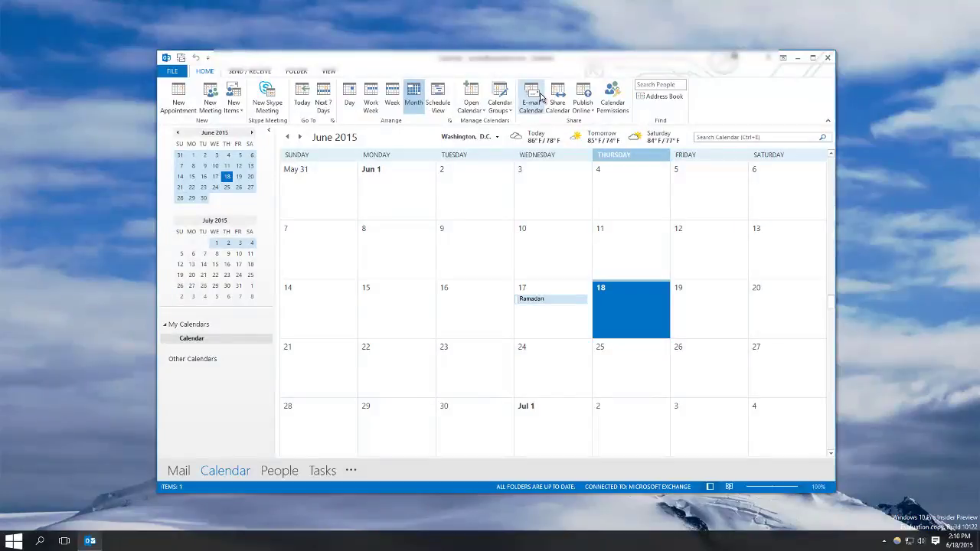
Create an e-mail containing the Calendar with the date range Whole calendar and enter the recipient's name.
left_click(539, 96)
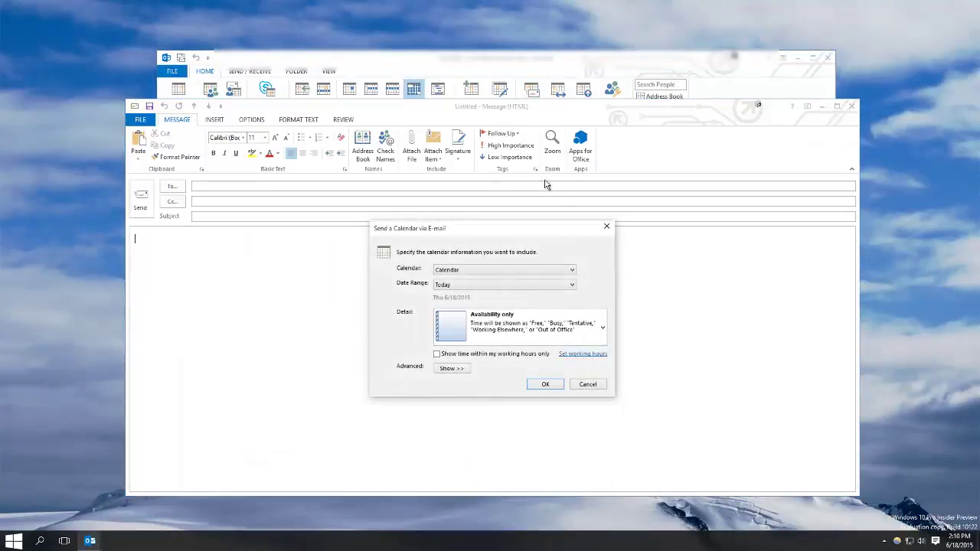
left_click(467, 285)
left_click(482, 313)
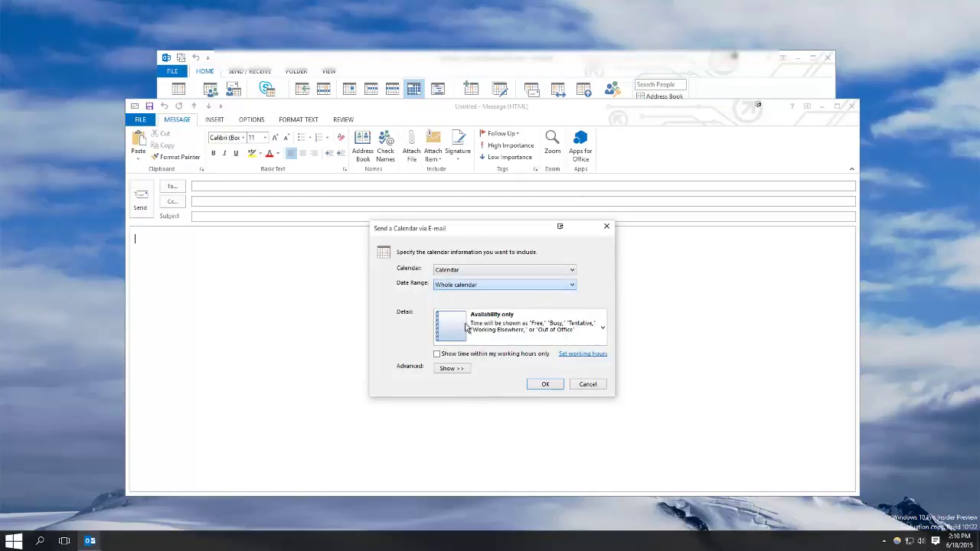
left_click(541, 389)
left_click(468, 290)
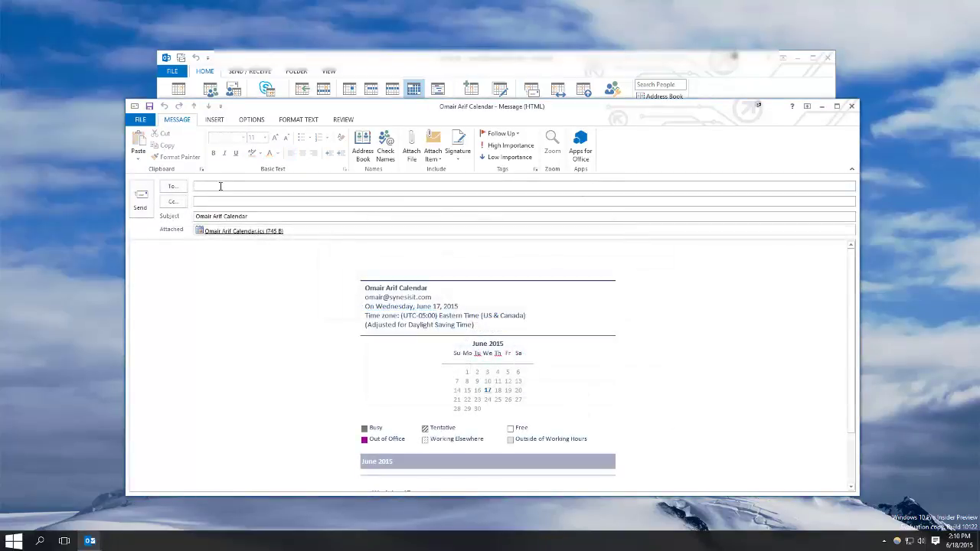
type("john smith")
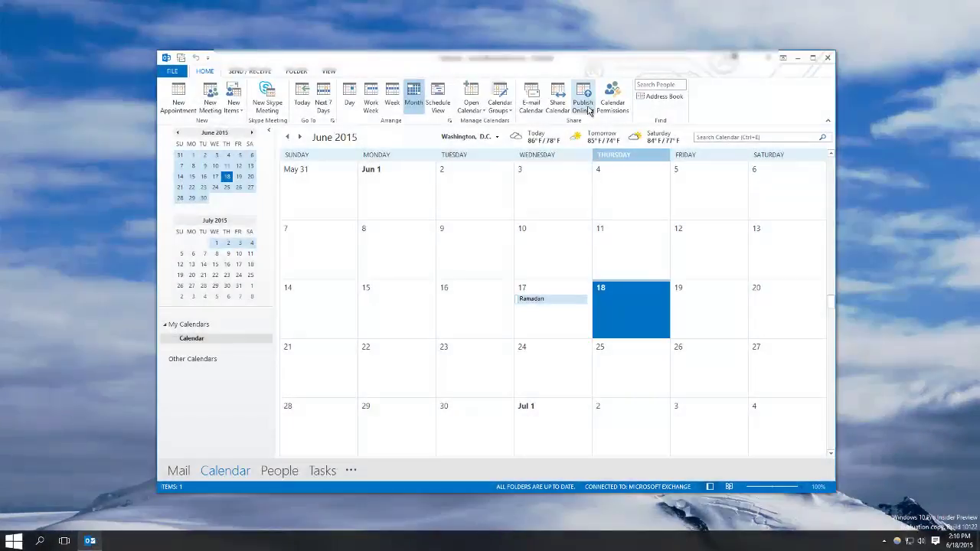
Open the online configuration for this published calendar and sign in to Office 365 with the saved work account.
left_click(592, 112)
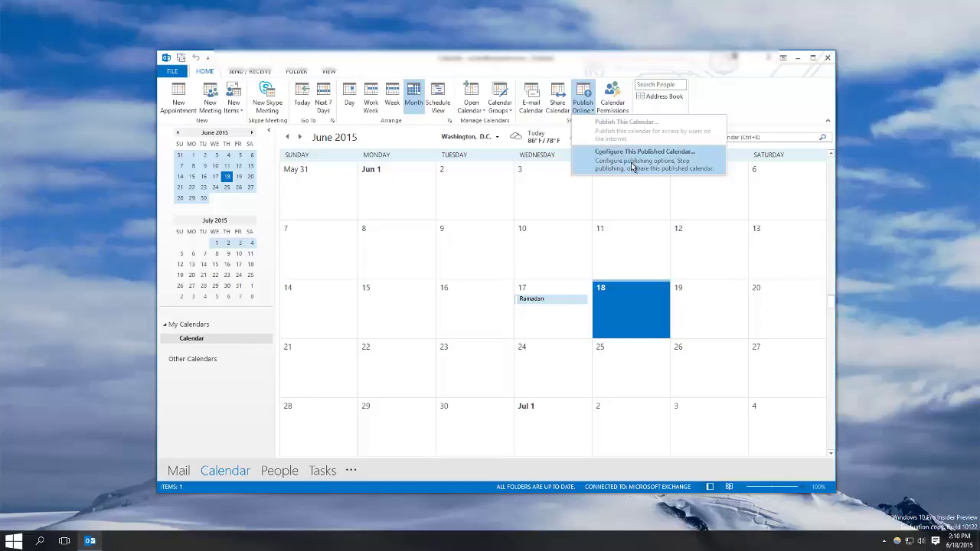
left_click(632, 166)
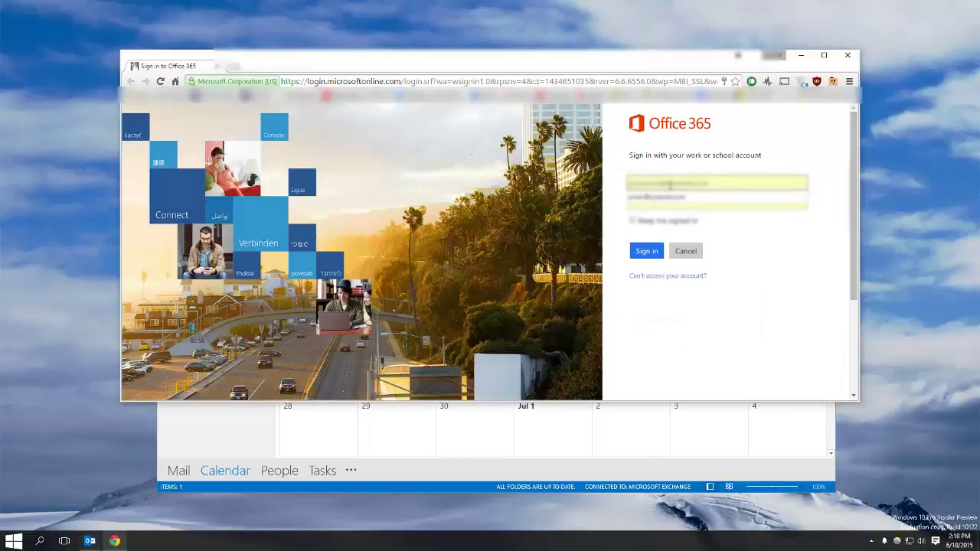
double_click(670, 185)
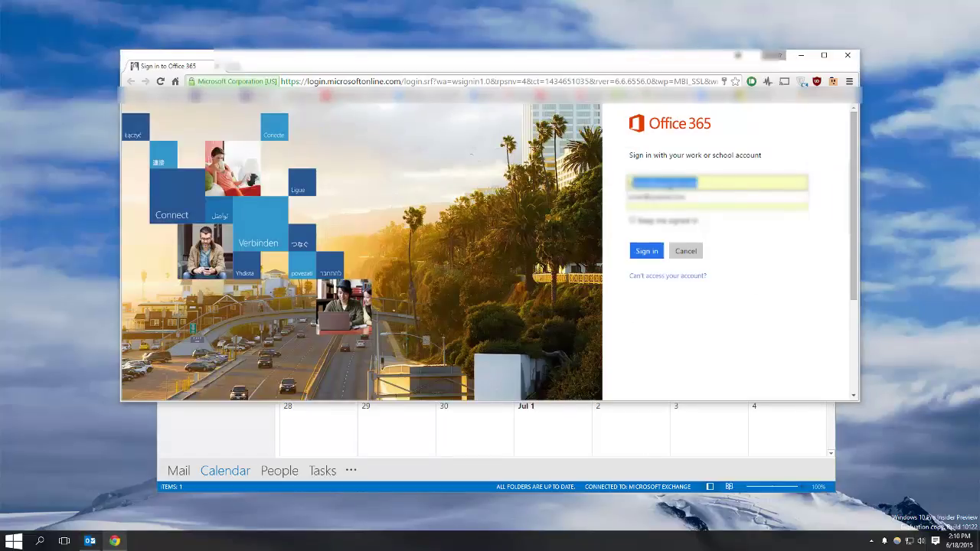
left_click(744, 193)
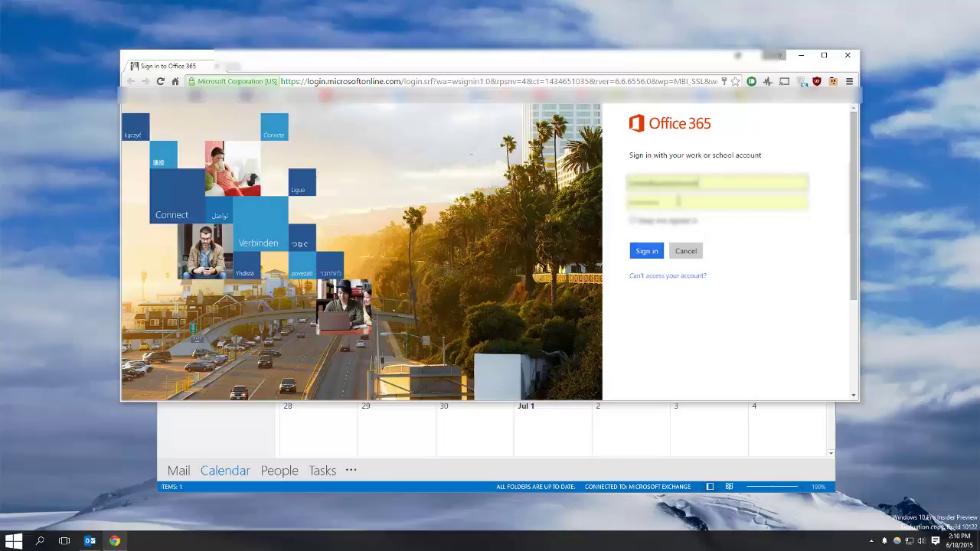
left_click(647, 254)
Check the publishing options, keeping Availability Only details and a range of 3 months before and 3 months after today.
left_click(188, 168)
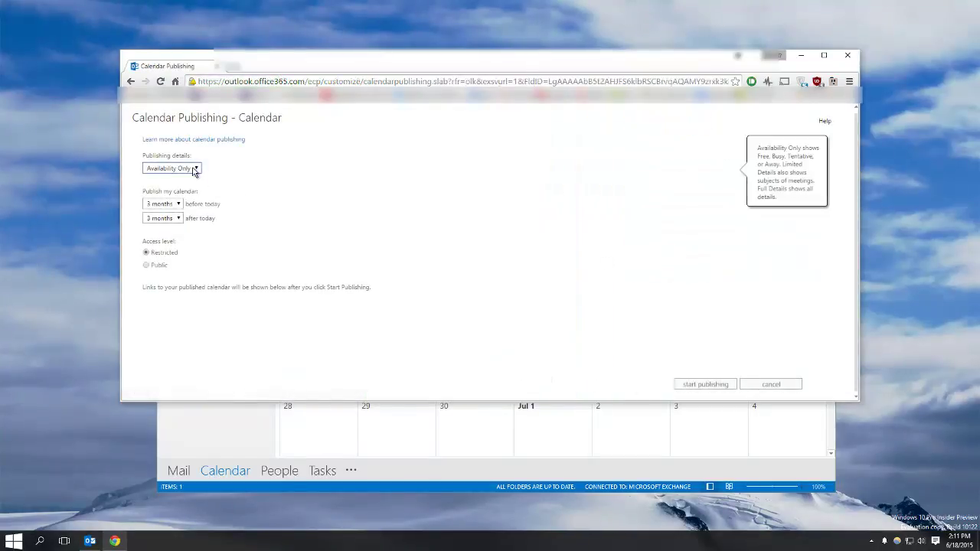
left_click(204, 169)
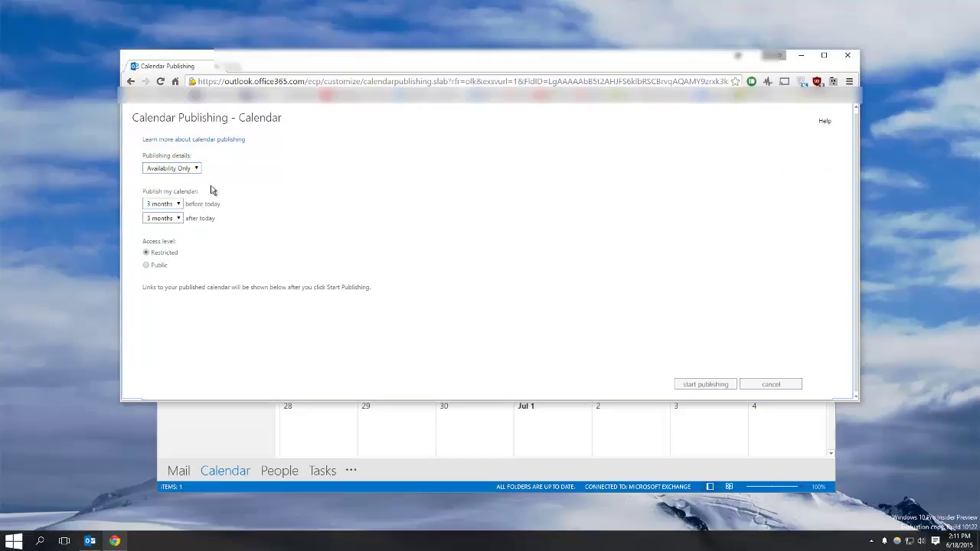
left_click(177, 204)
left_click(160, 249)
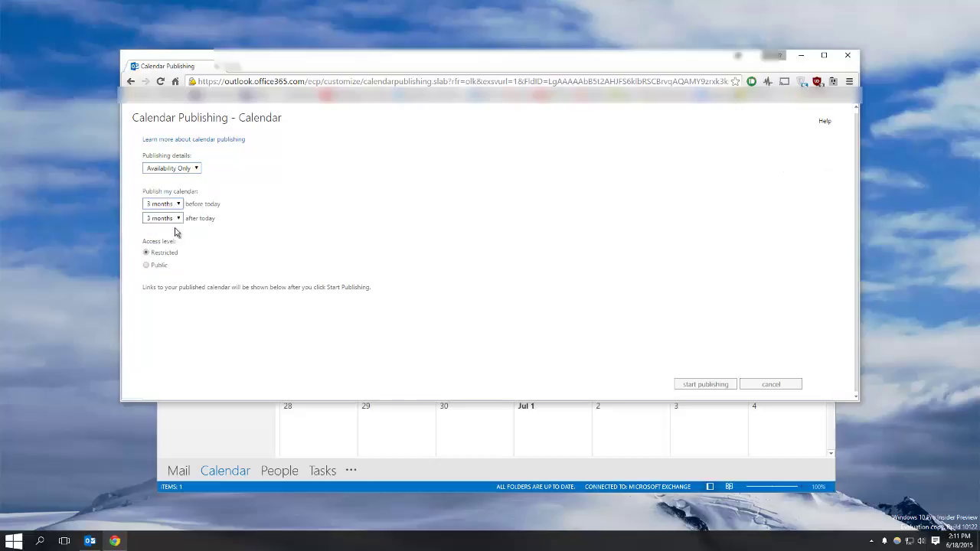
left_click(176, 219)
left_click(178, 226)
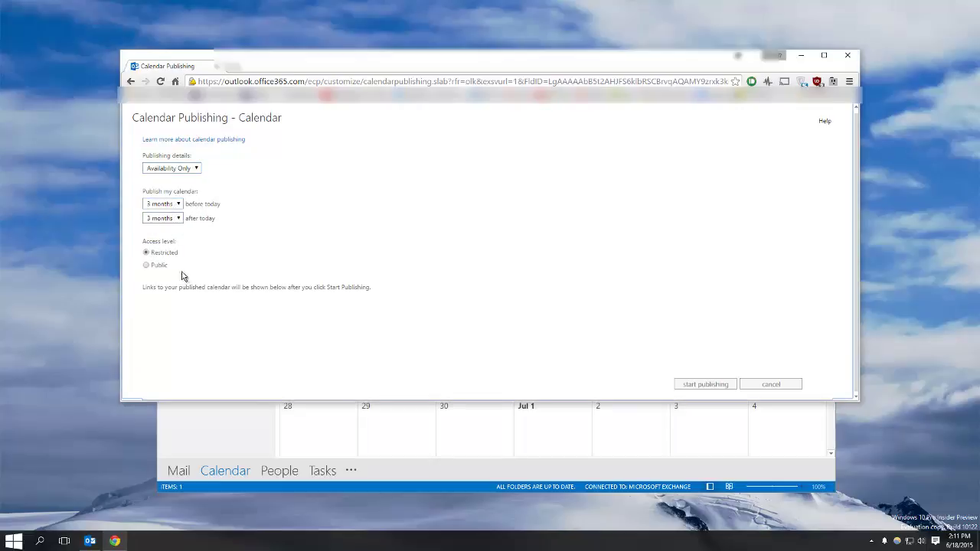
Publish the calendar with Restricted access and select its subscription and web browser viewing links.
left_click(157, 265)
left_click(160, 255)
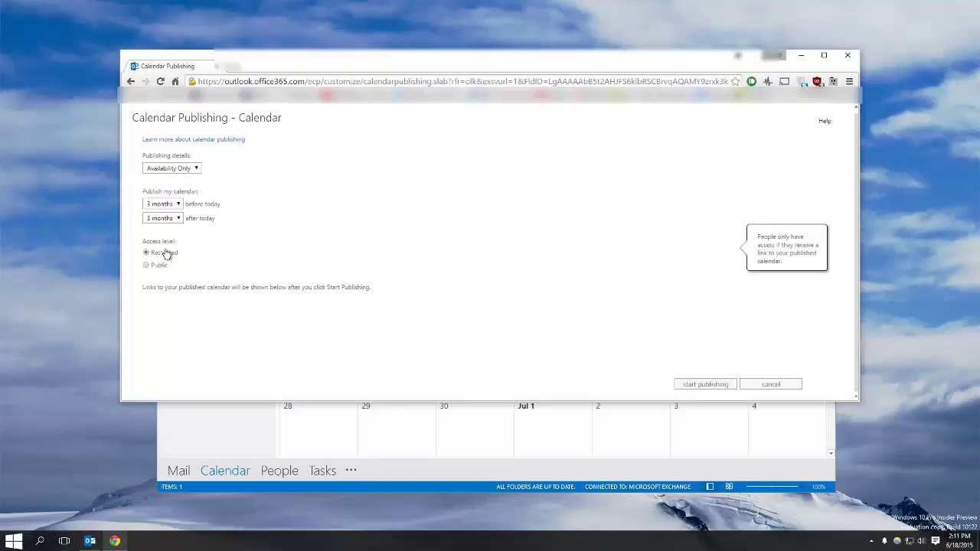
left_click(704, 385)
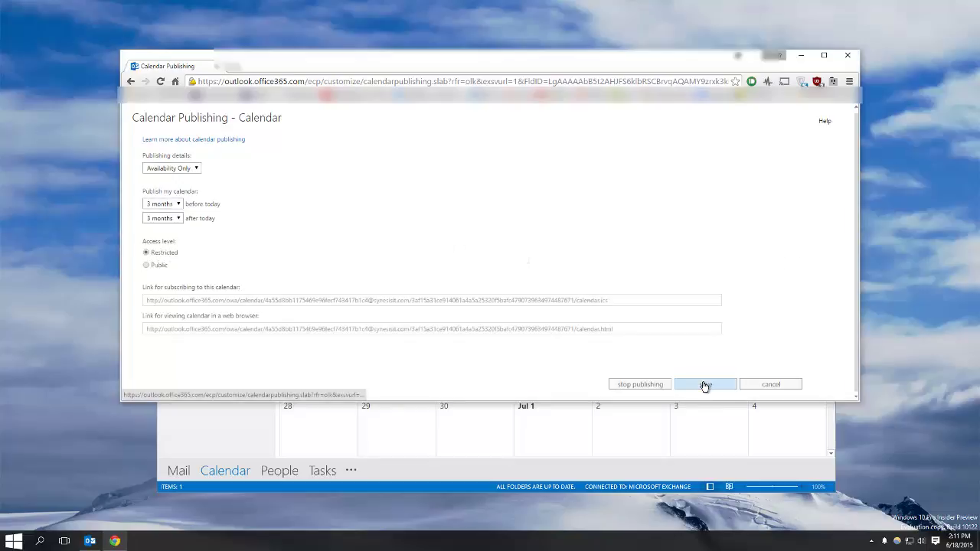
left_click_drag(154, 303, 518, 324)
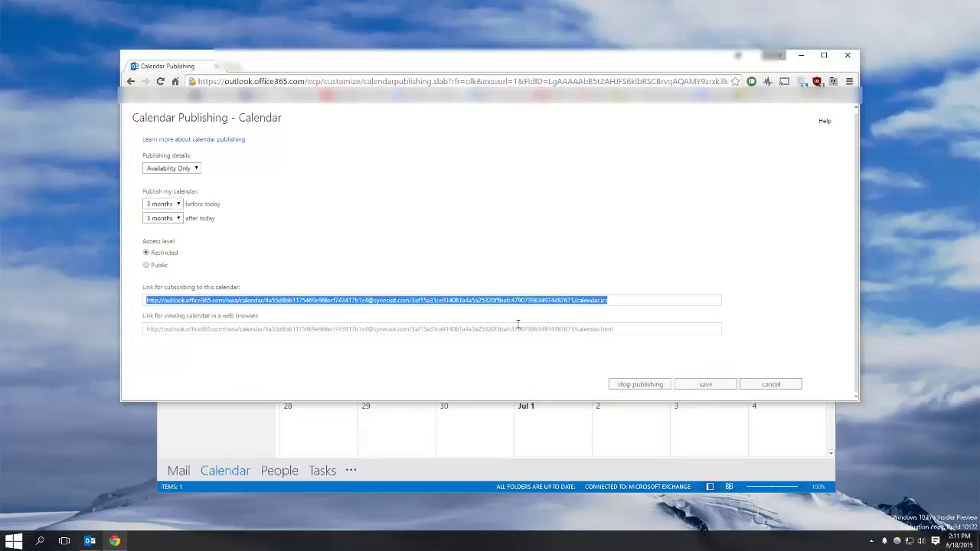
left_click_drag(622, 334, 234, 317)
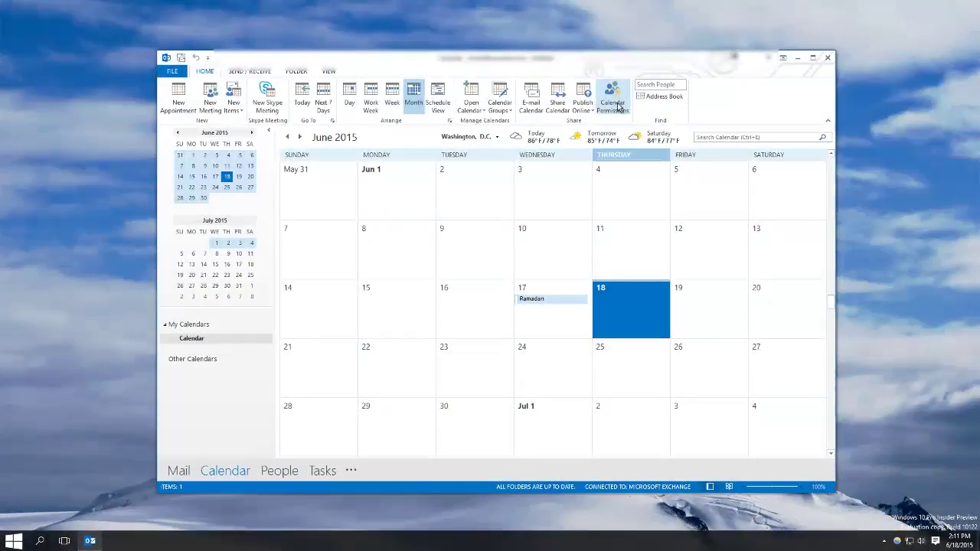
Open the calendar permissions and search the address book for a user by name, closing the user list without adding anyone.
left_click(617, 104)
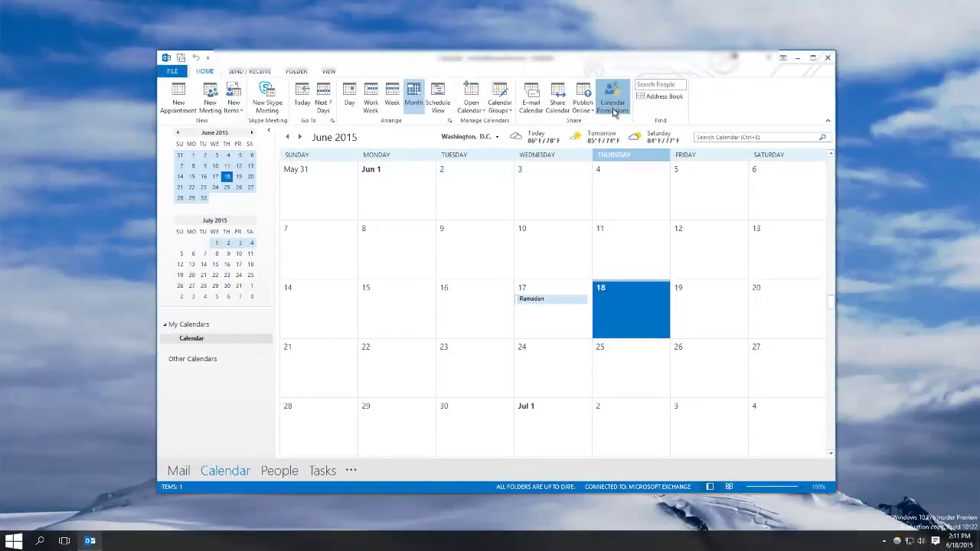
left_click_drag(472, 141, 498, 73)
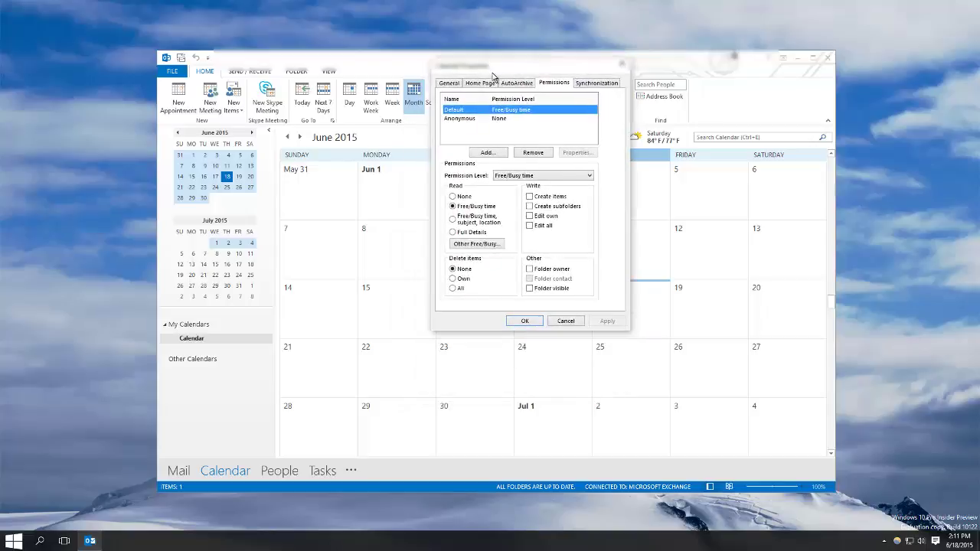
left_click(481, 152)
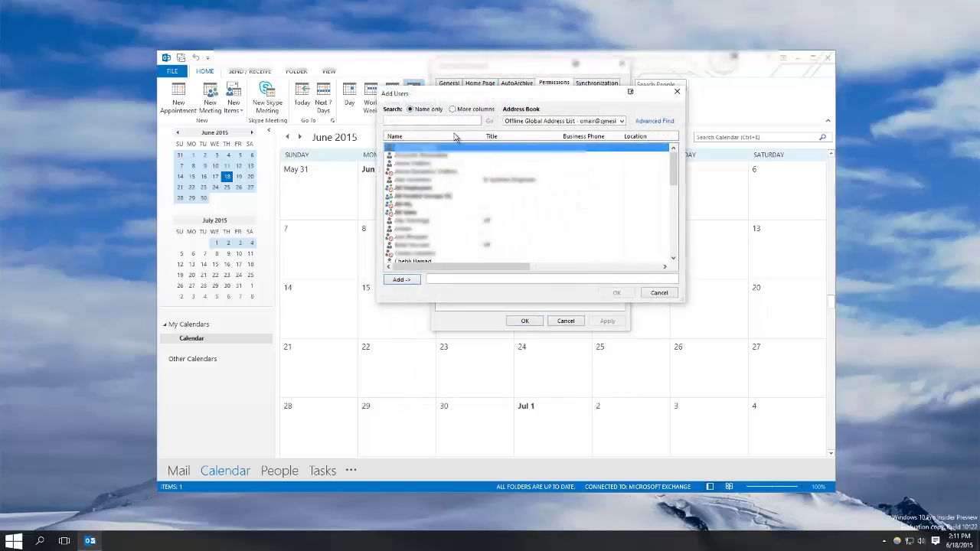
type("john smith")
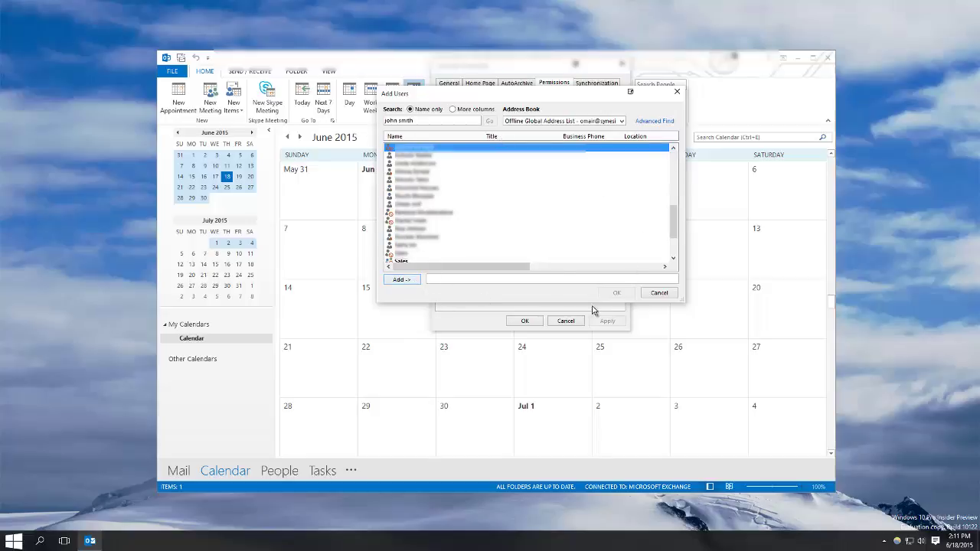
left_click(659, 293)
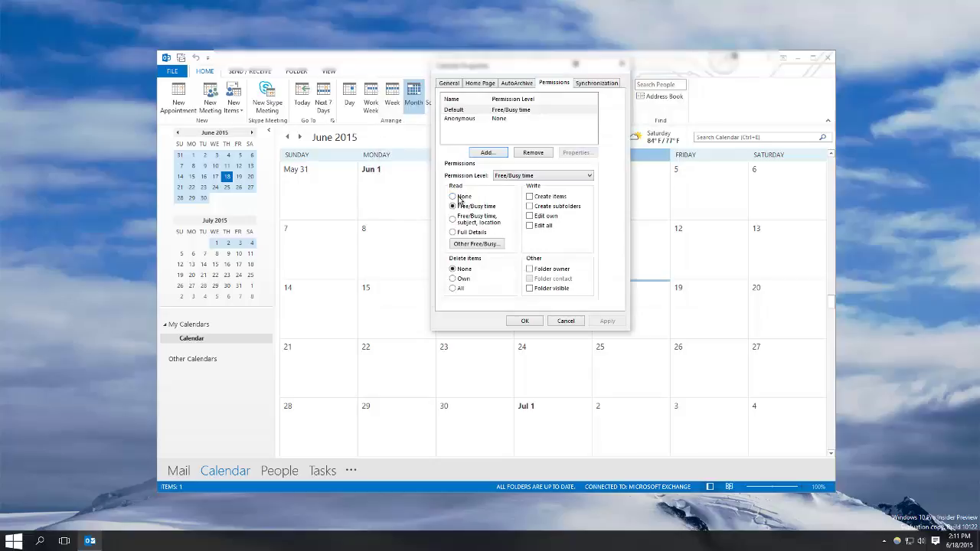
Try the Create items write permission for the Default entry and decline changing it for all users.
left_click(543, 199)
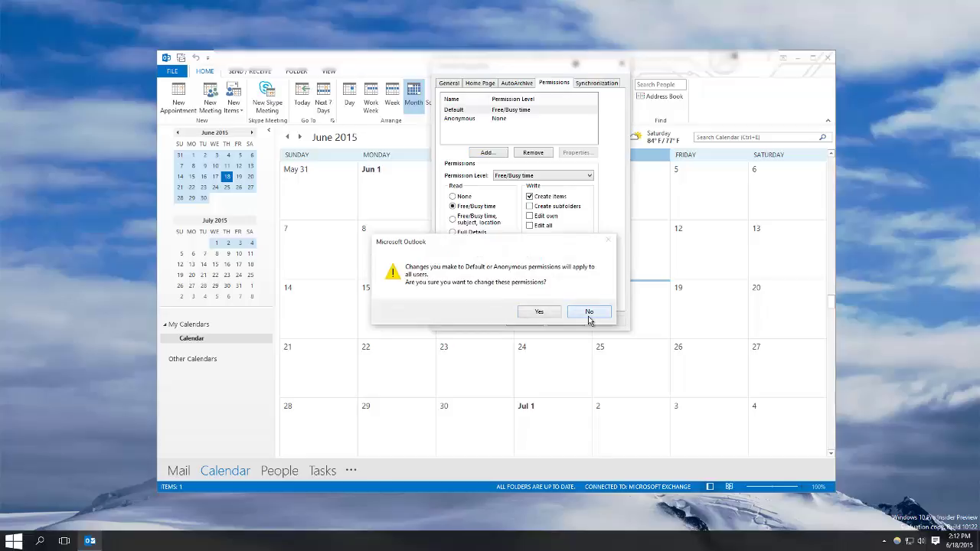
left_click(588, 313)
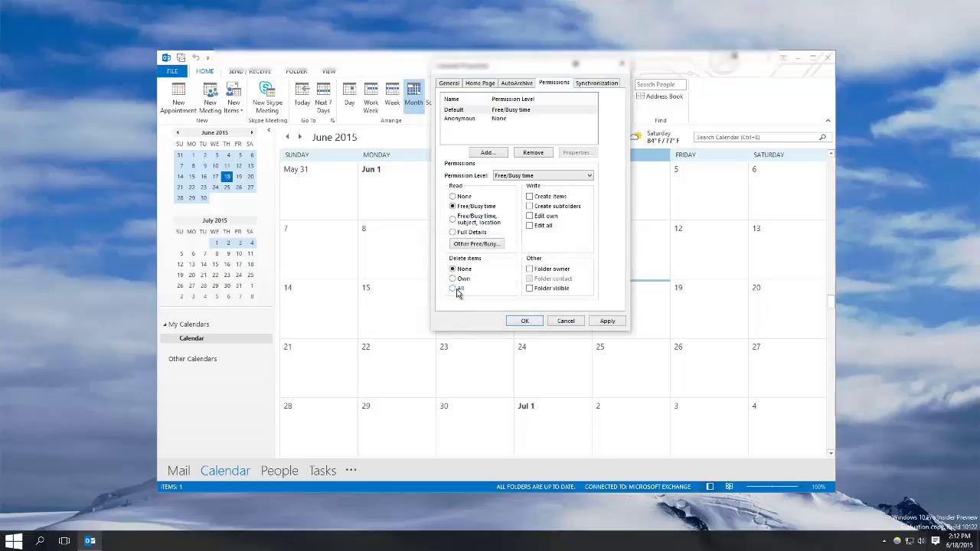